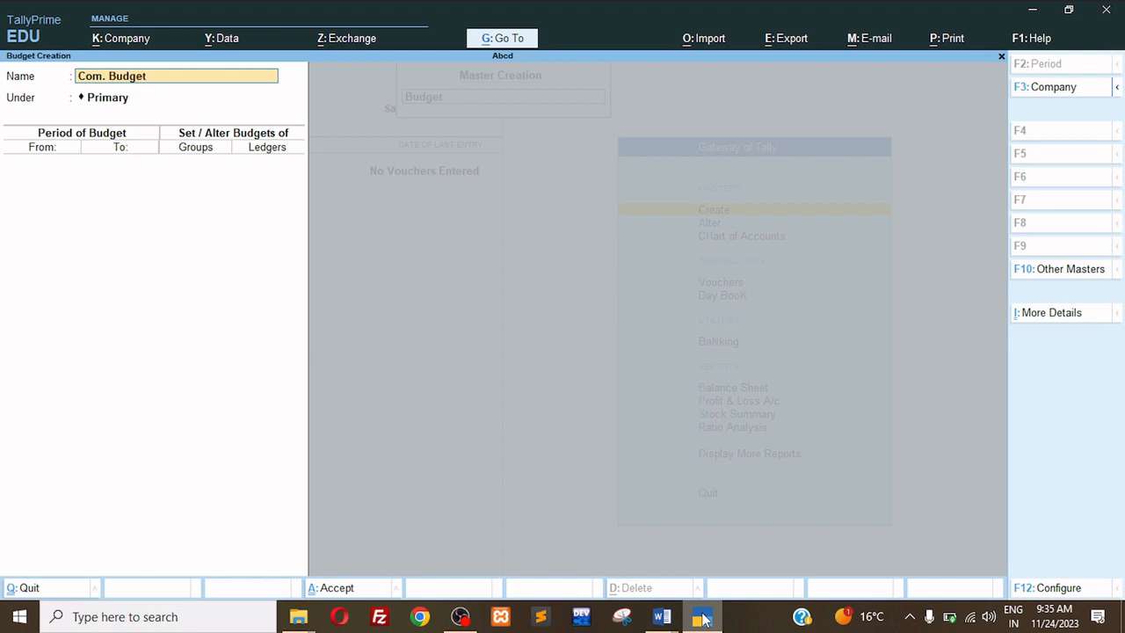
Set Com. Budget under Primary to run from 1-Apr-23 to 31-Mar-24, with group budgets off and ledger budgets on
{"action": "key", "text": "Return"}
{"action": "key", "text": "Return"}
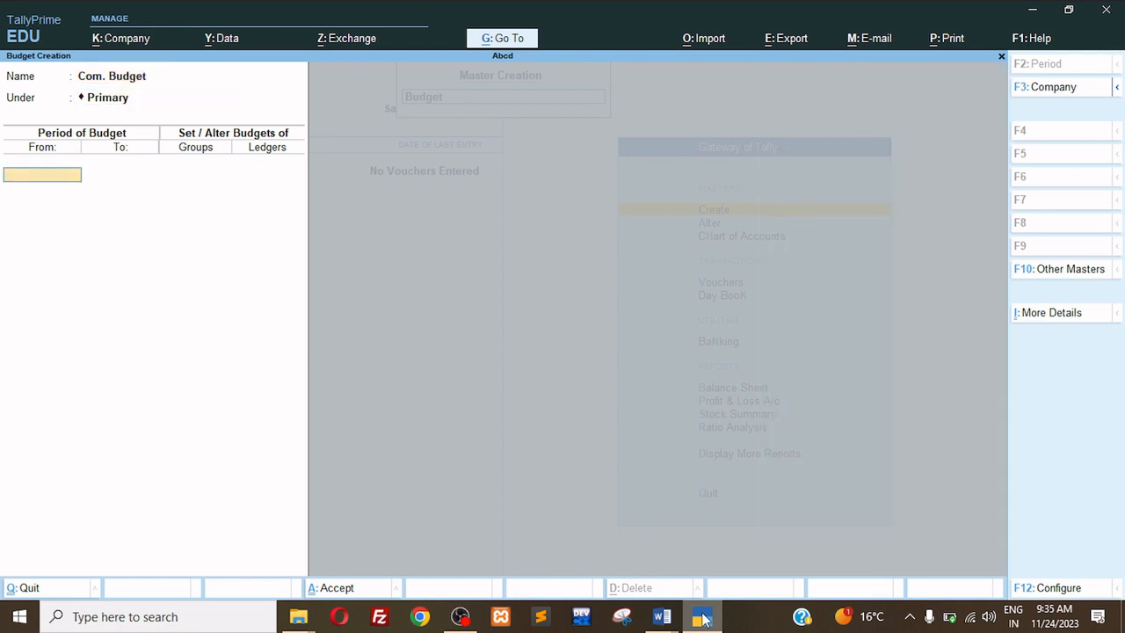
{"action": "type", "text": "1-Apr-23"}
{"action": "key", "text": "Return"}
{"action": "type", "text": "31"}
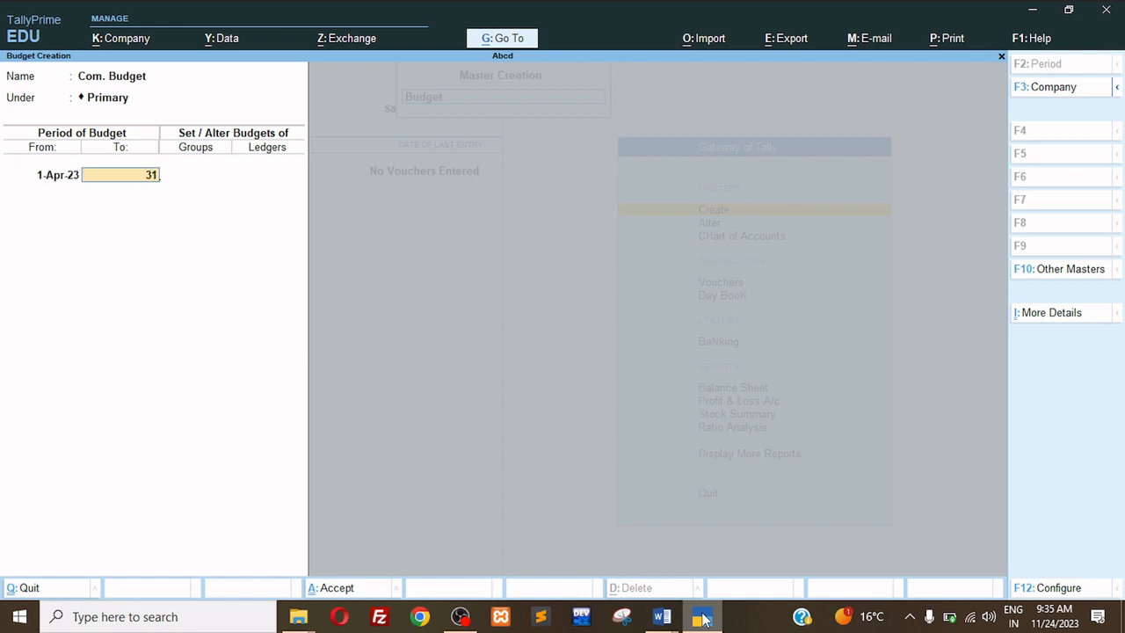
{"action": "type", "text": " 3"}
{"action": "key", "text": "Return"}
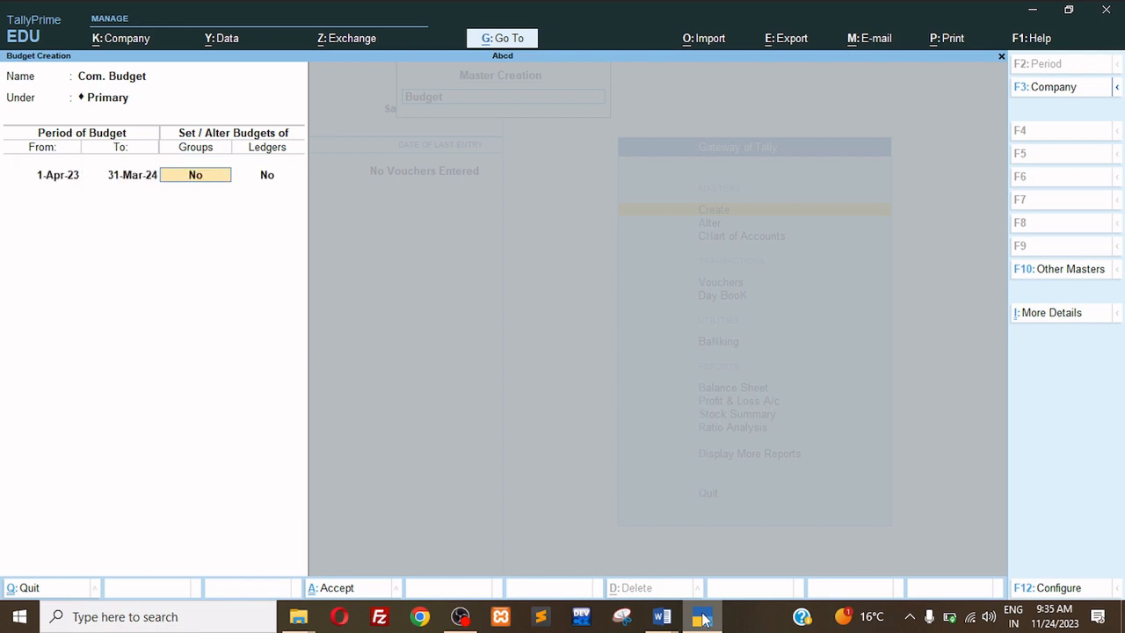
{"action": "key", "text": "Return"}
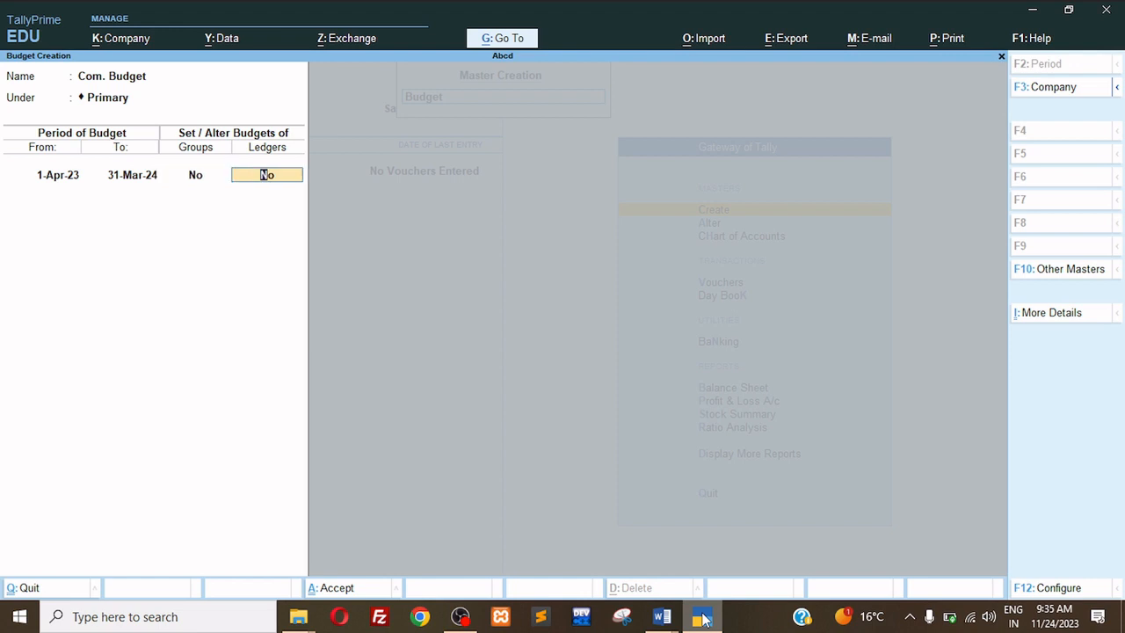
{"action": "type", "text": "y"}
{"action": "key", "text": "Return"}
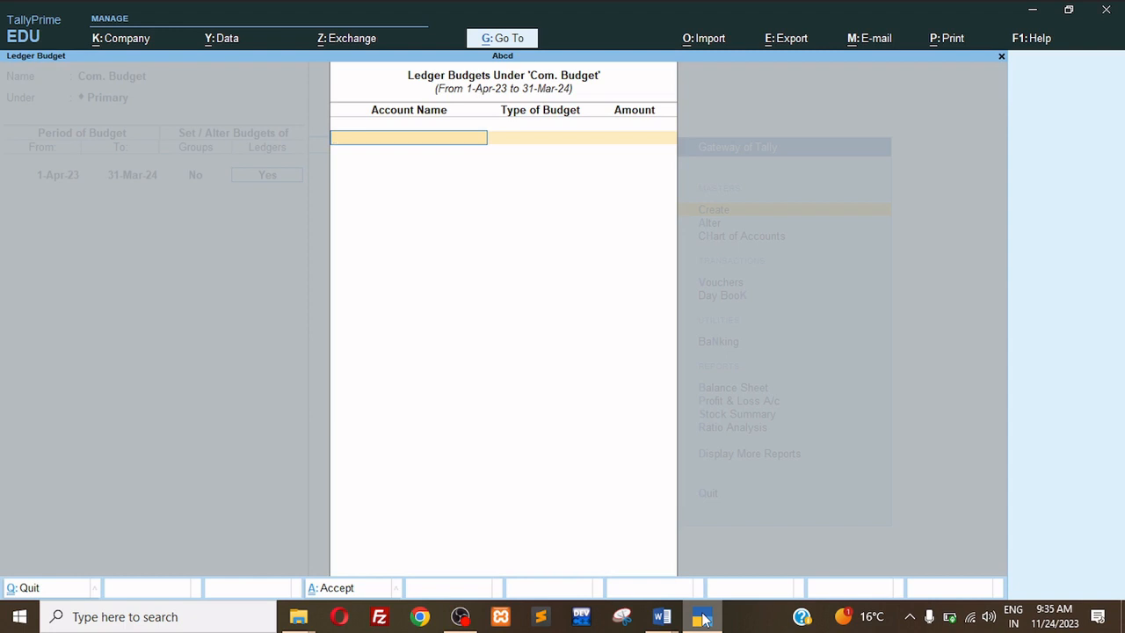
Create a ledger named Ele. Bill under Indirect Expenses from within the ledger budget list
{"action": "key", "text": "alt+c"}
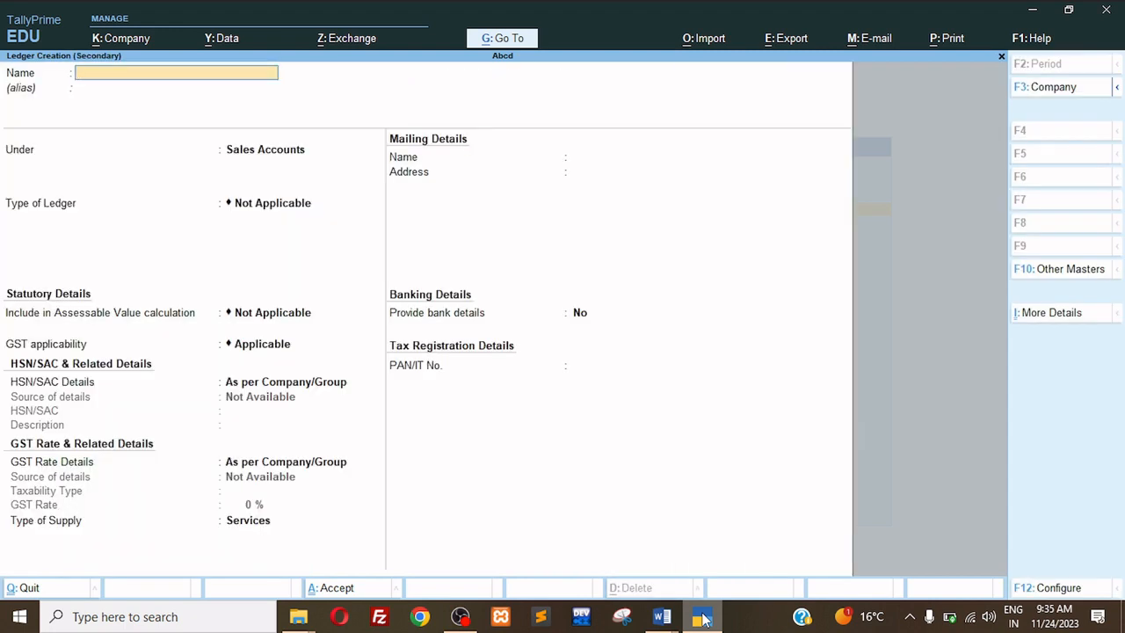
{"action": "type", "text": "A"}
{"action": "key", "text": "BackSpace"}
{"action": "type", "text": "Ele. Bill"}
{"action": "key", "text": "Return"}
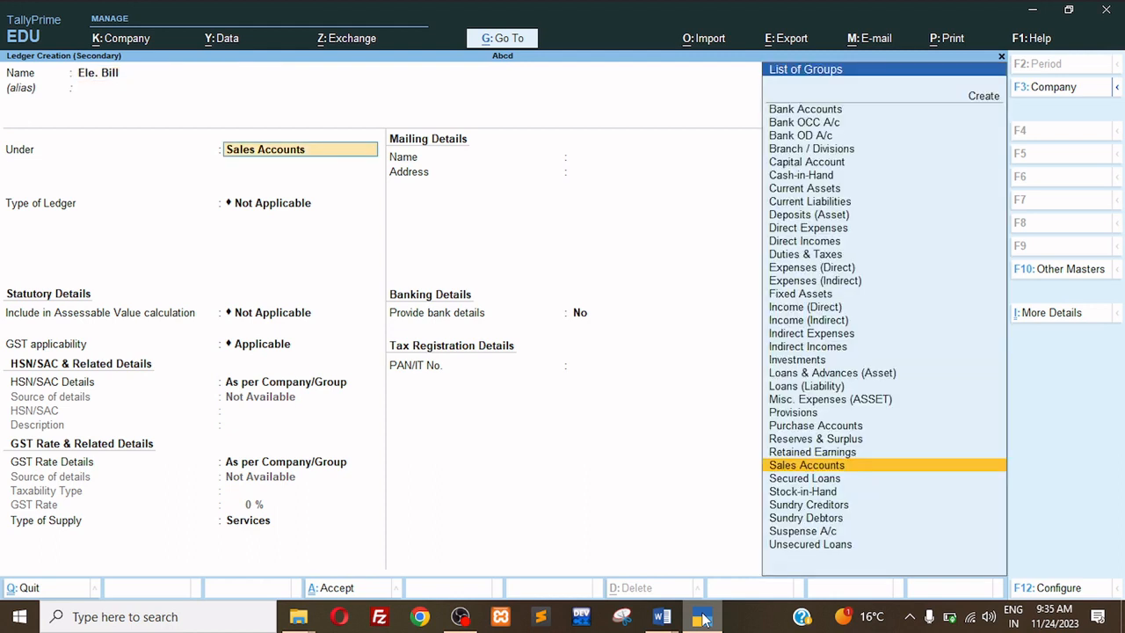
{"action": "key", "text": "BackSpace"}
{"action": "key", "text": "Up"}
{"action": "key", "text": "Up"}
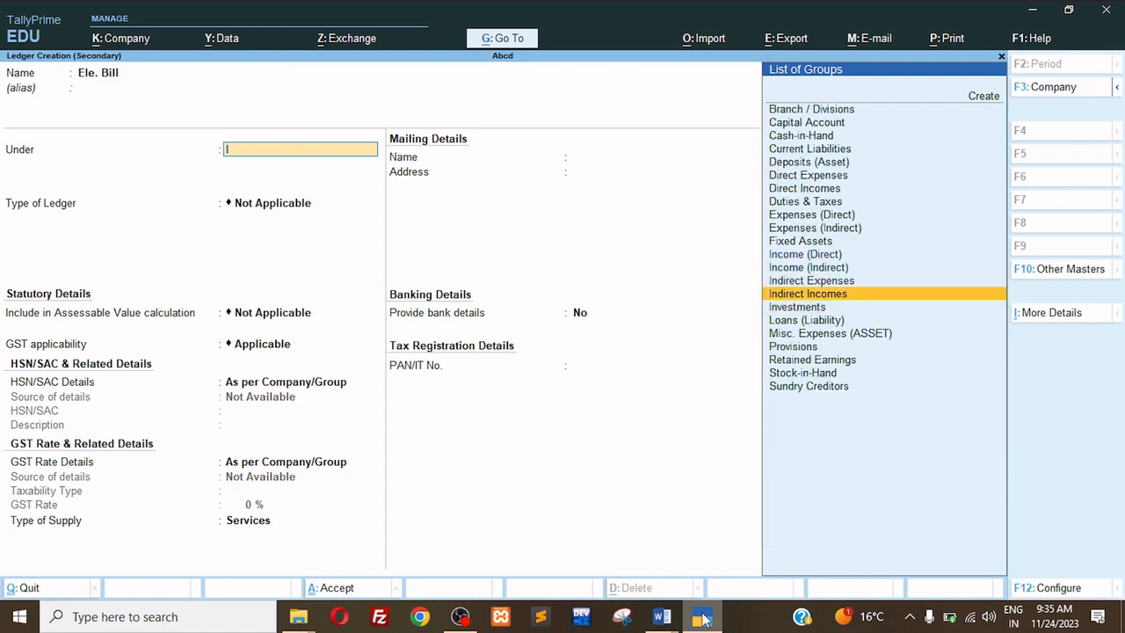
{"action": "key", "text": "Return"}
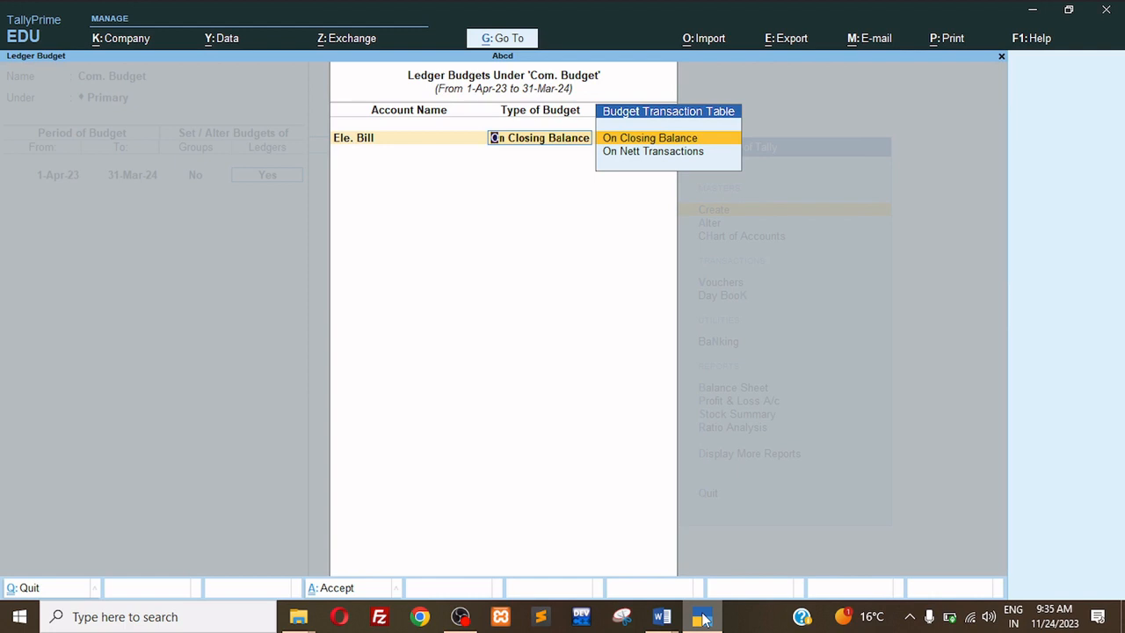
Budget the Ele. Bill ledger at 75,000 on closing balance
{"action": "key", "text": "Return"}
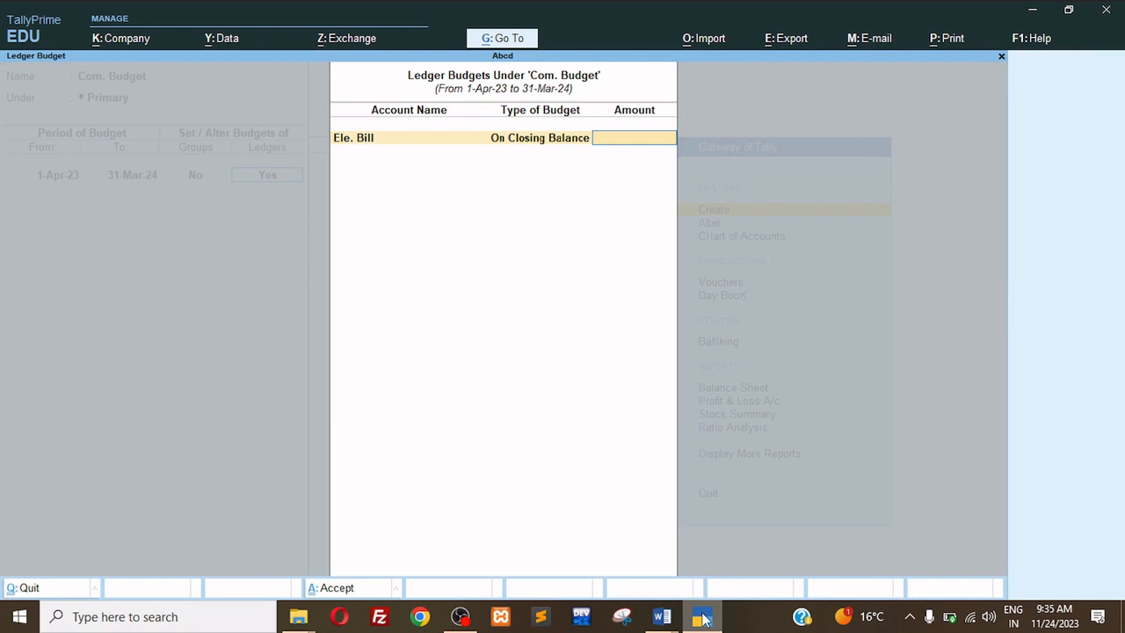
{"action": "type", "text": "75000"}
{"action": "key", "text": "Return"}
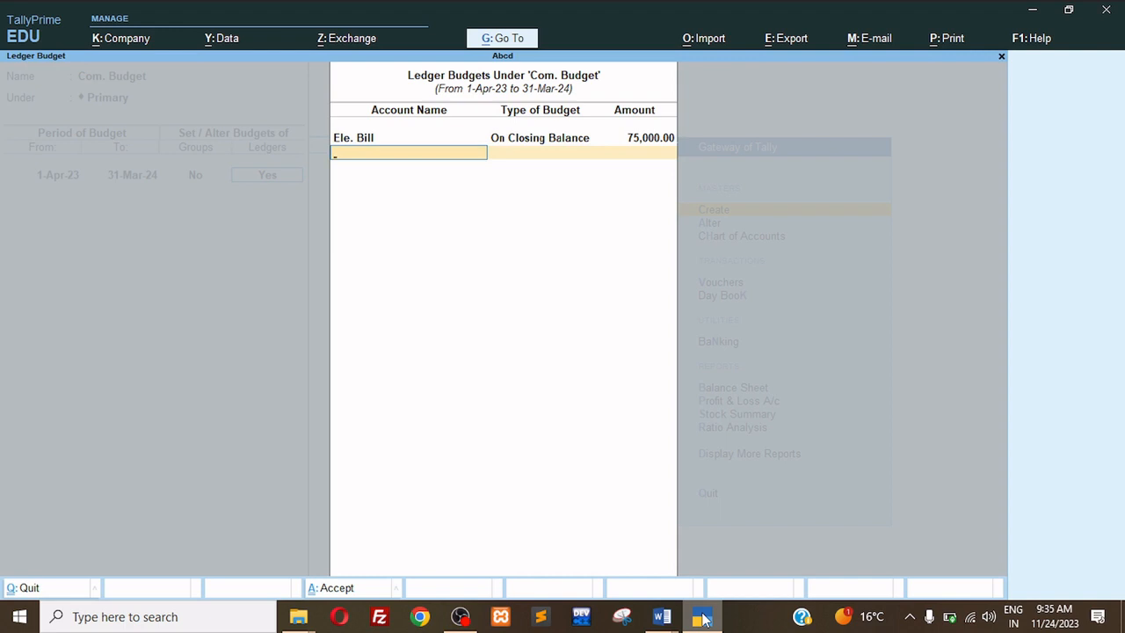
Create a second ledger named Phone Bill under Indirect Expenses for the next budget line
{"action": "key", "text": "alt+c"}
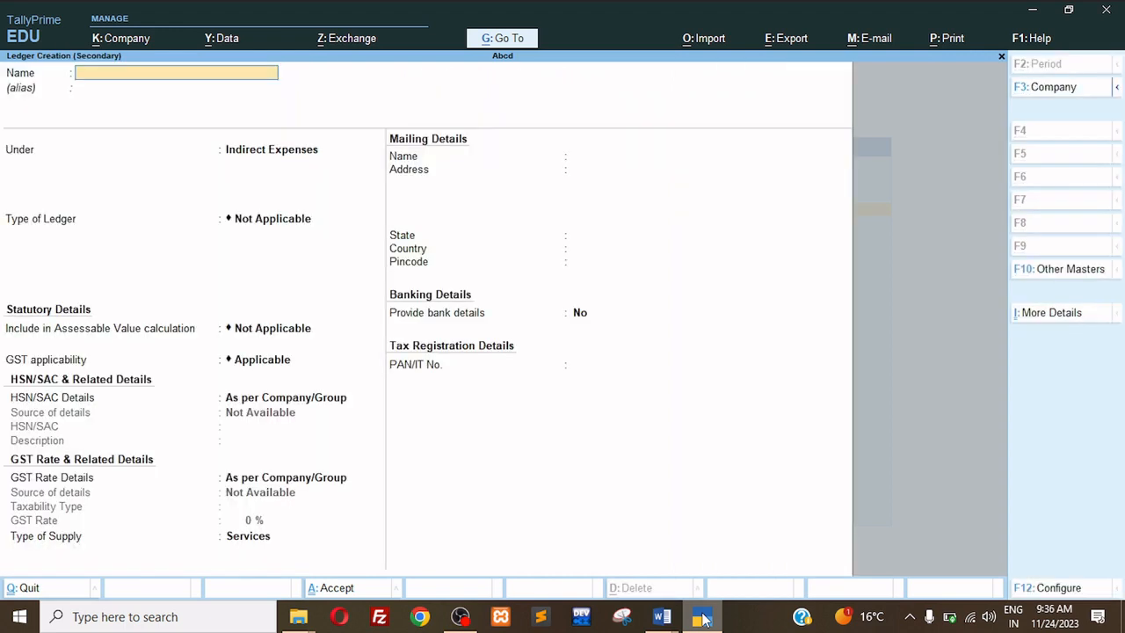
{"action": "type", "text": "Phone bill"}
{"action": "key", "text": "Return"}
{"action": "key", "text": "ctrl+a"}
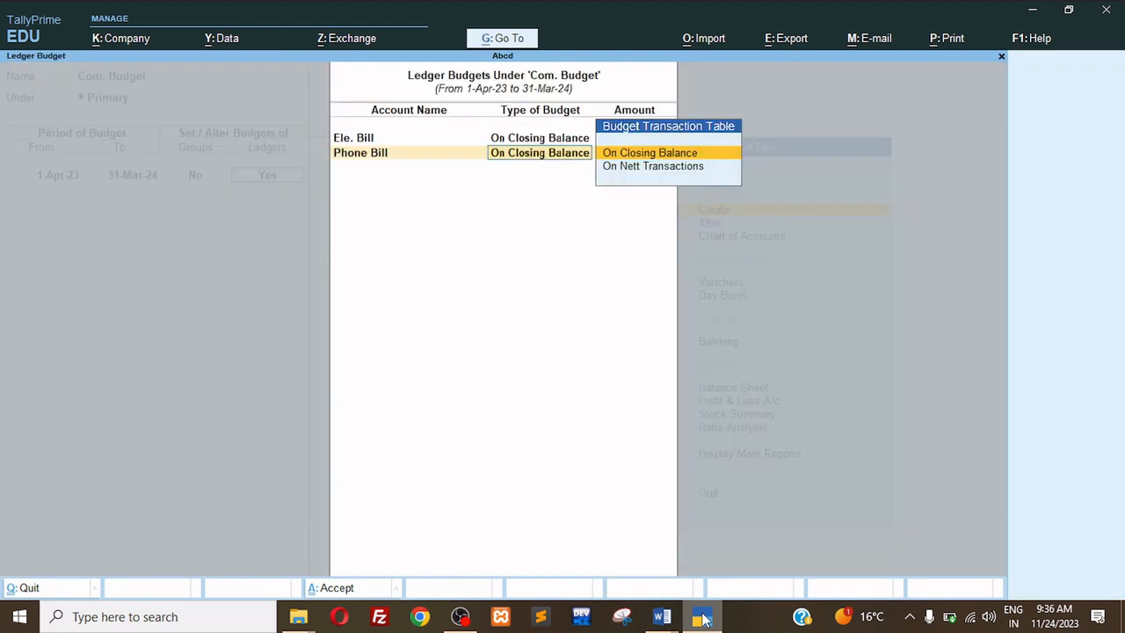
Budget the Phone Bill ledger at 7,000 on closing balance and save Com. Budget
{"action": "key", "text": "Return"}
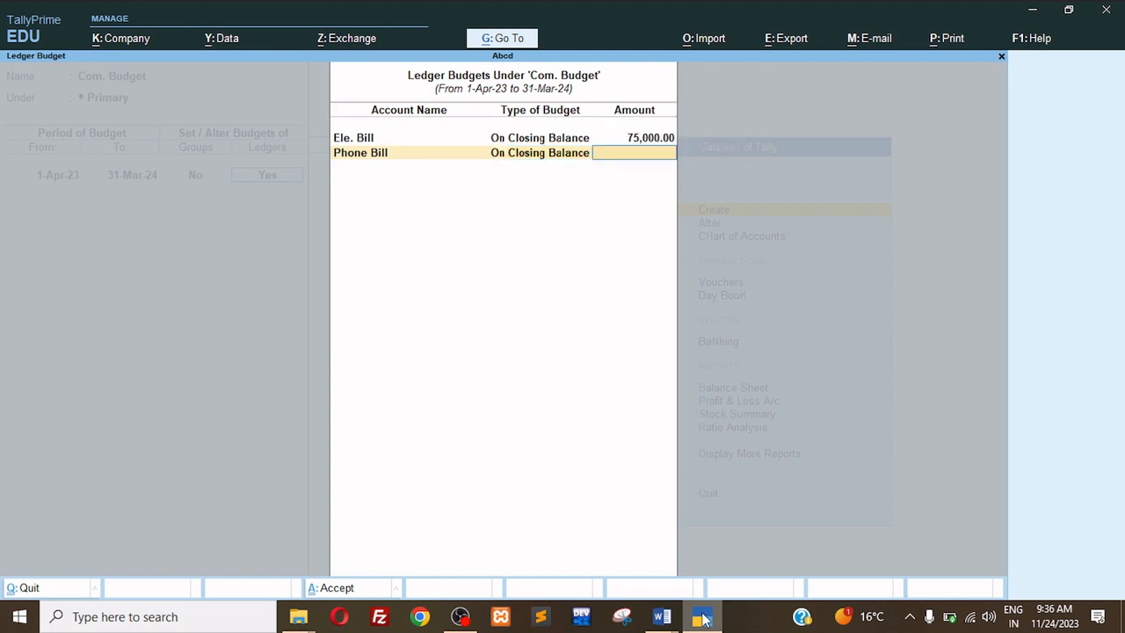
{"action": "type", "text": "7,000"}
{"action": "key", "text": "Return"}
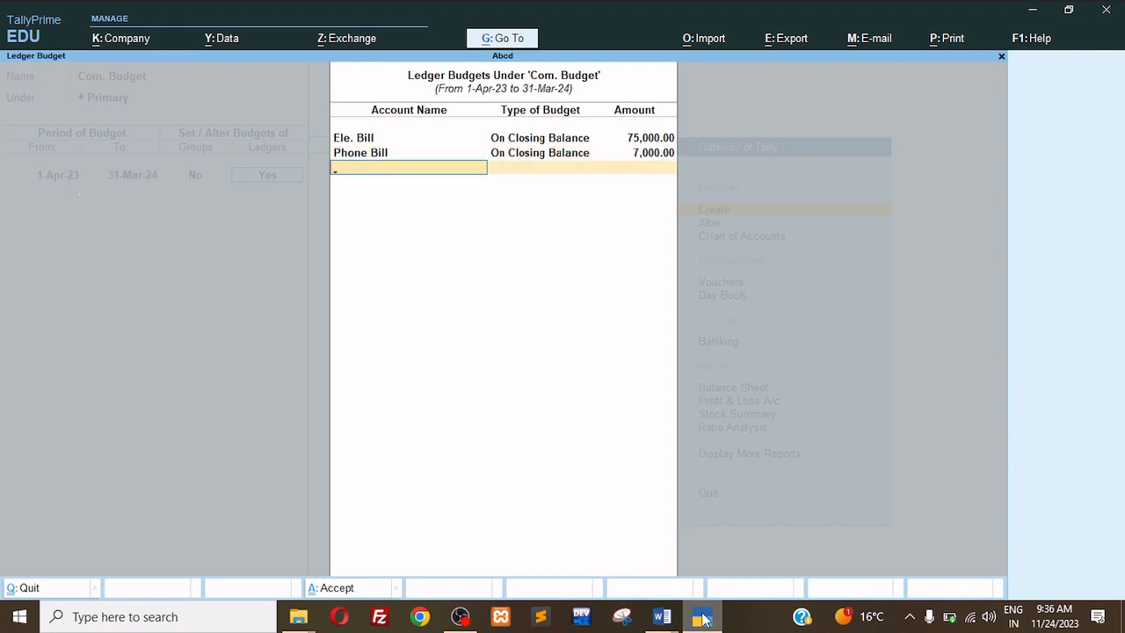
{"action": "key", "text": "Return"}
{"action": "key", "text": "Return"}
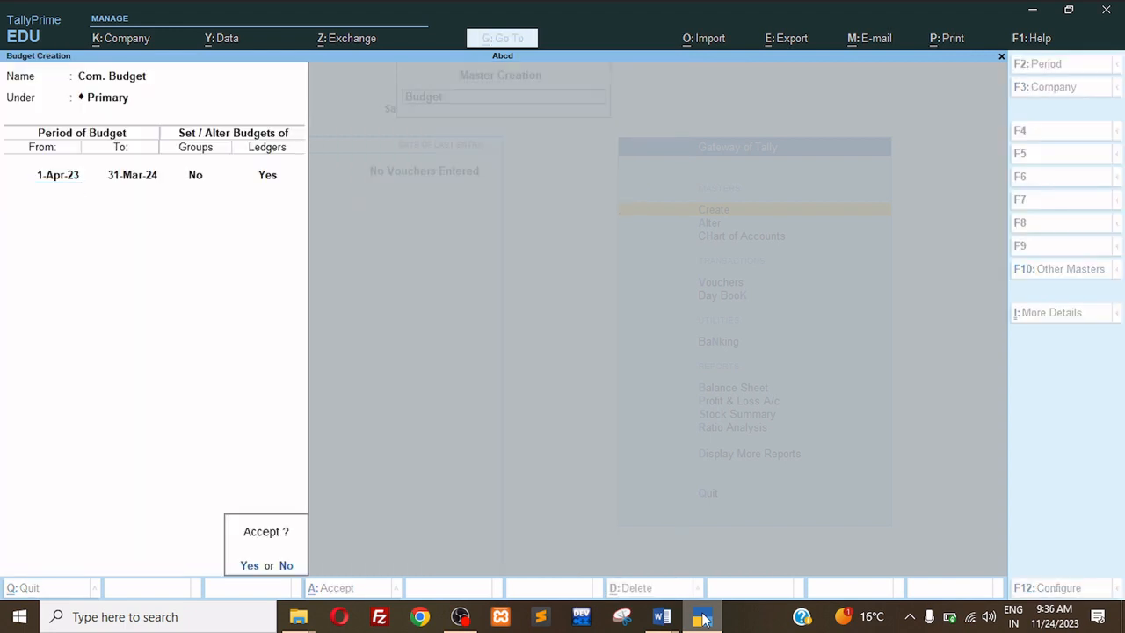
{"action": "key", "text": "Return"}
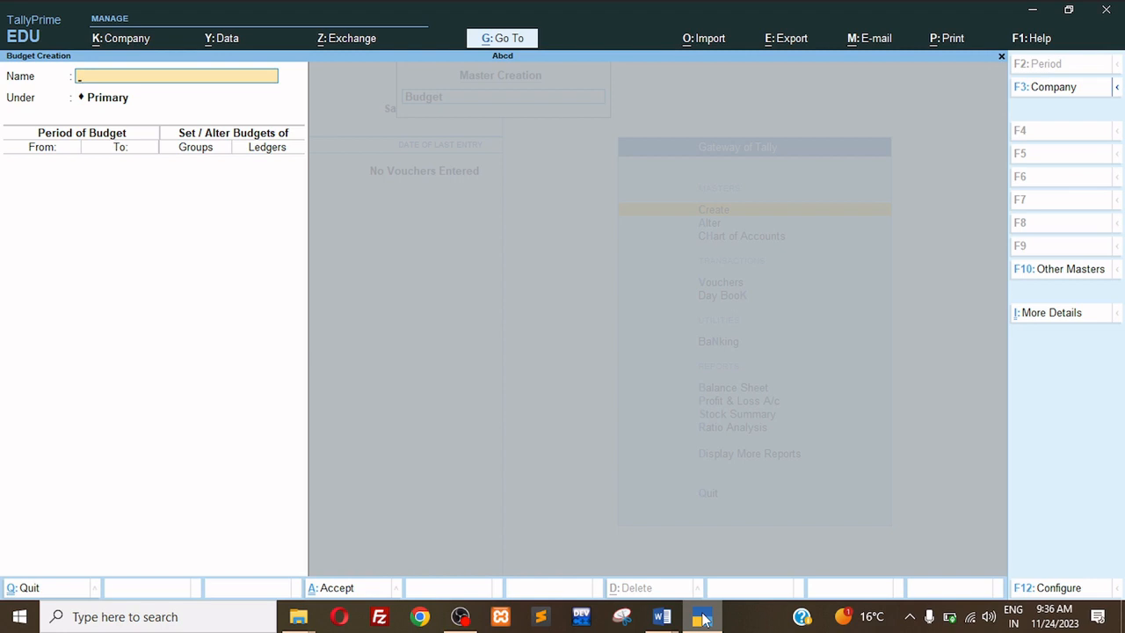
Leave budget creation and start a new payment voucher
{"action": "key", "text": "Escape"}
{"action": "key", "text": "Escape"}
{"action": "key", "text": "Down"}
{"action": "key", "text": "Down"}
{"action": "key", "text": "Down"}
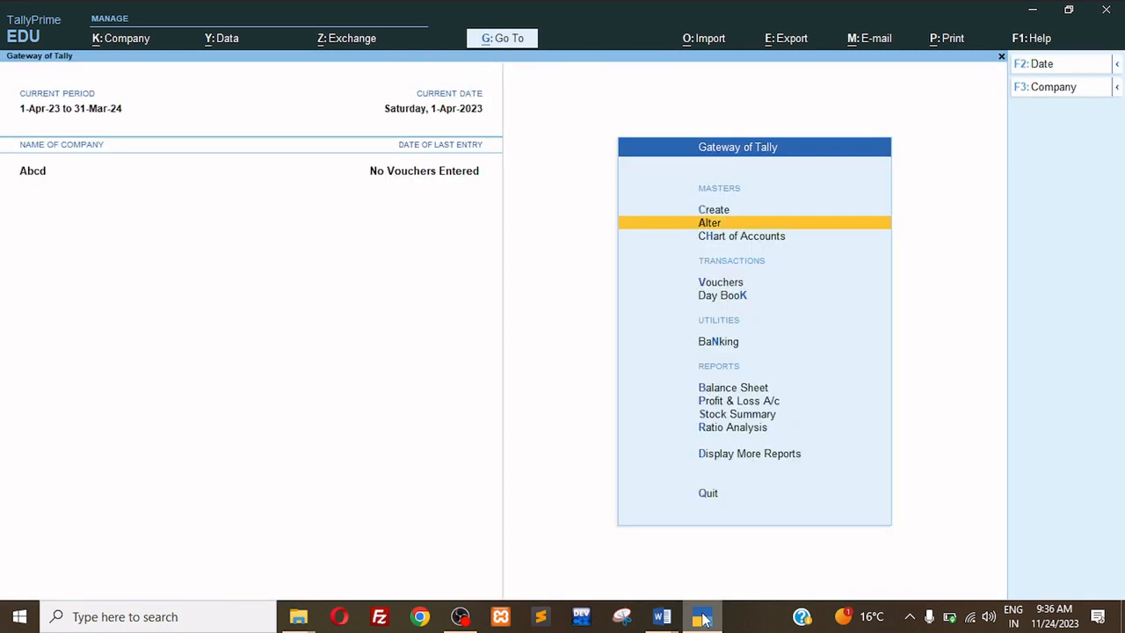
{"action": "key", "text": "Return"}
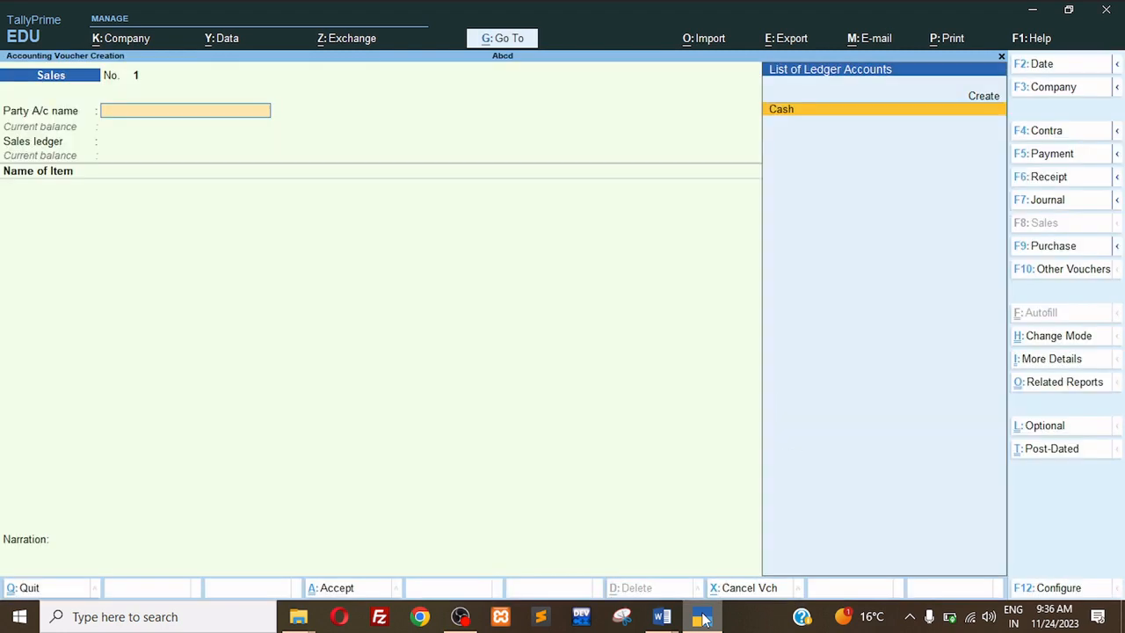
{"action": "key", "text": "F5"}
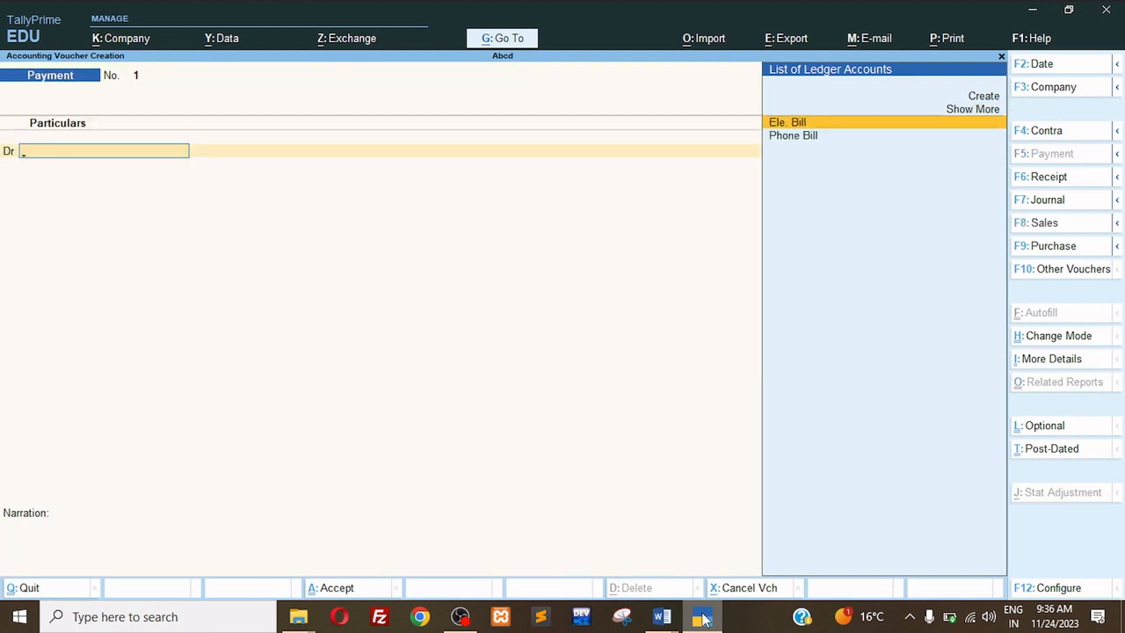
Debit Ele. Bill with 72,000 as the first line of the payment voucher
{"action": "key", "text": "Return"}
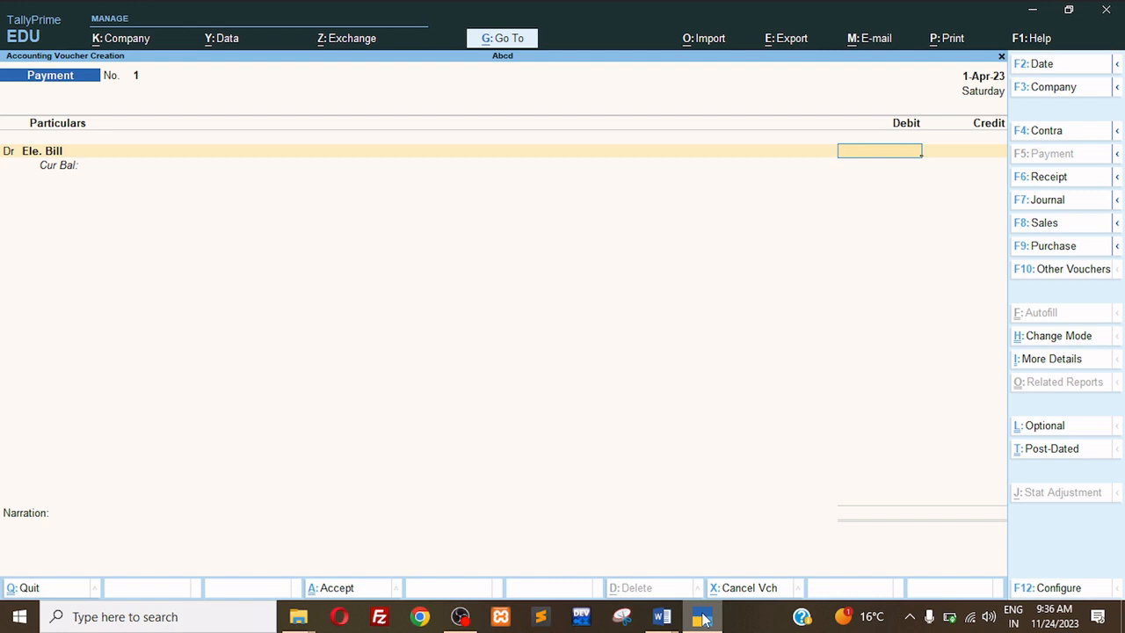
{"action": "type", "text": "72000"}
{"action": "key", "text": "Return"}
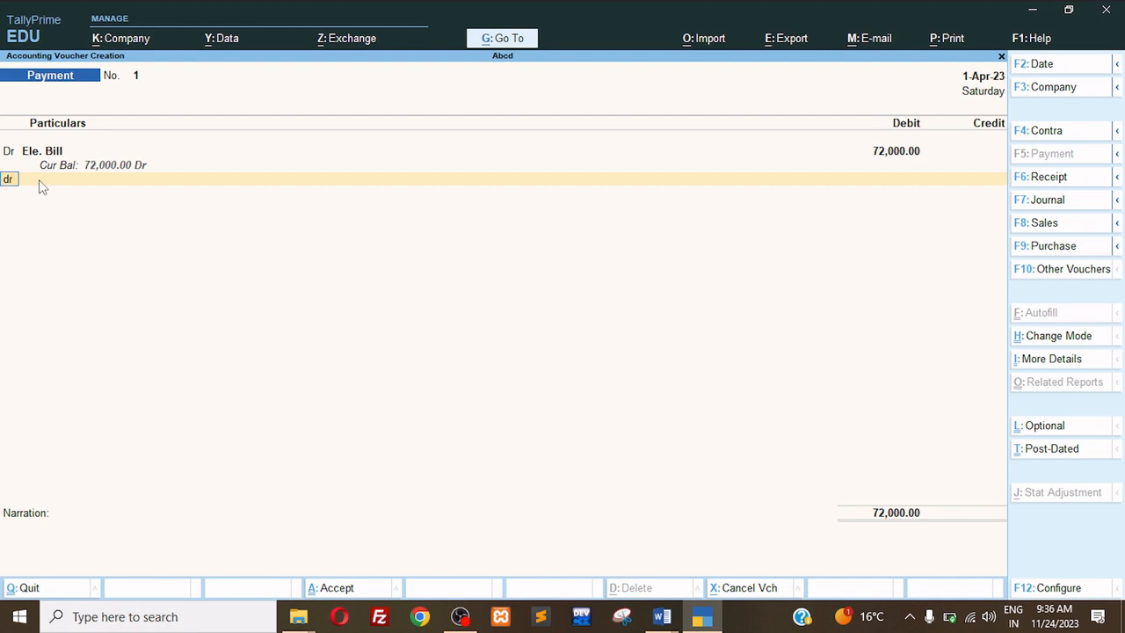
Add a second debit line for Phone Bill with 7,500 to the payment voucher
{"action": "key", "text": "Return"}
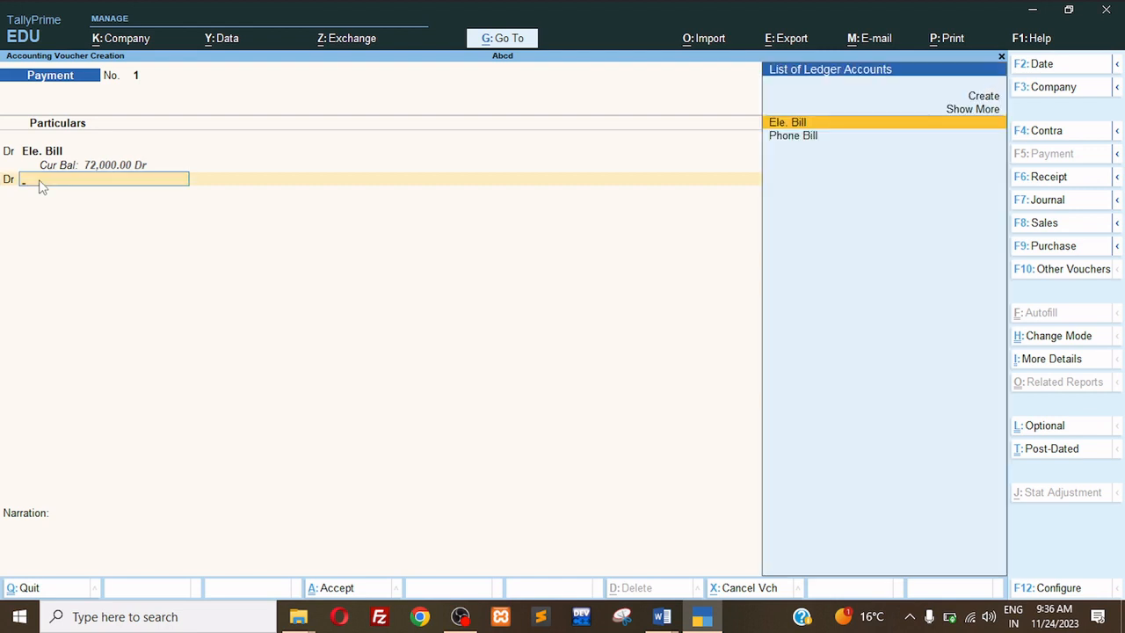
{"action": "key", "text": "Down"}
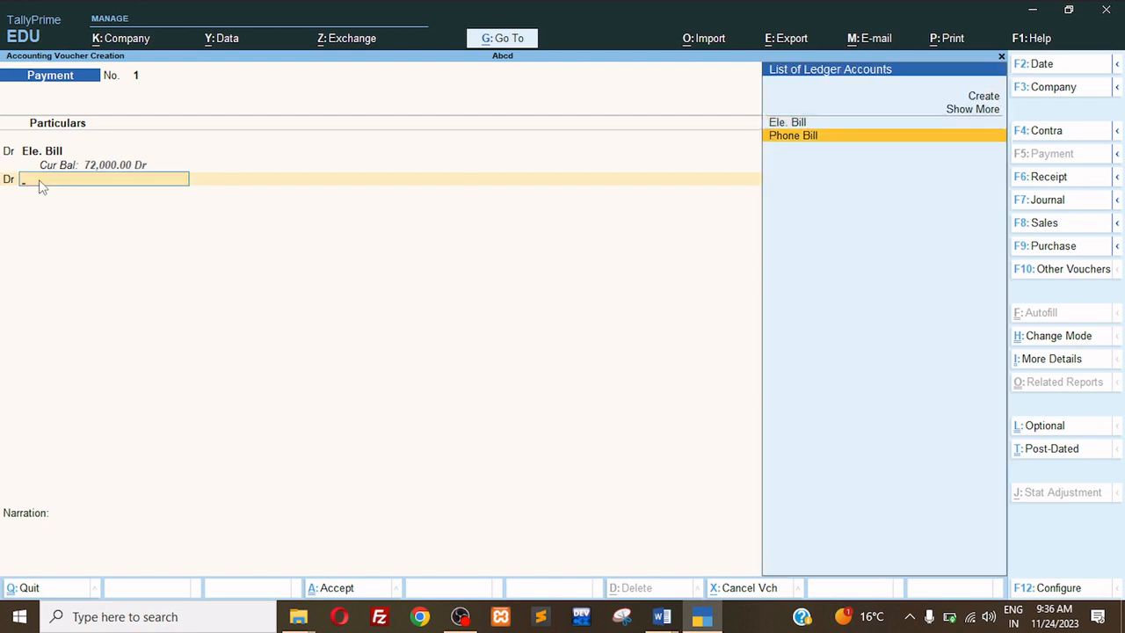
{"action": "key", "text": "Return"}
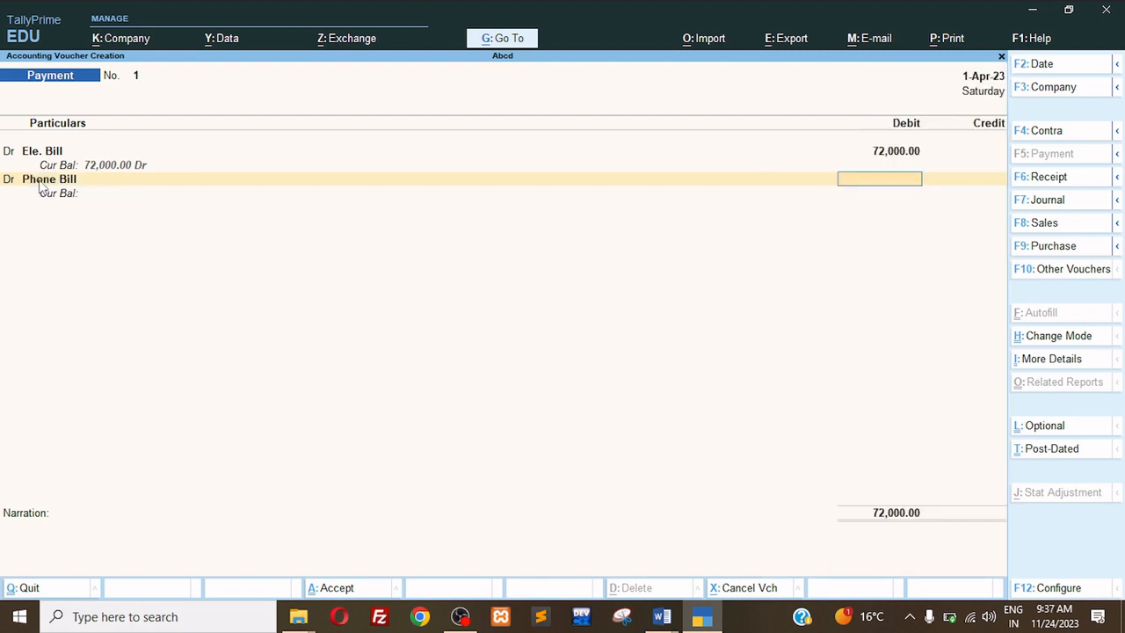
{"action": "type", "text": "7500"}
{"action": "key", "text": "Return"}
Credit Cash with 79,500 and save the payment voucher without a narration
{"action": "key", "text": "c"}
{"action": "key", "text": "Return"}
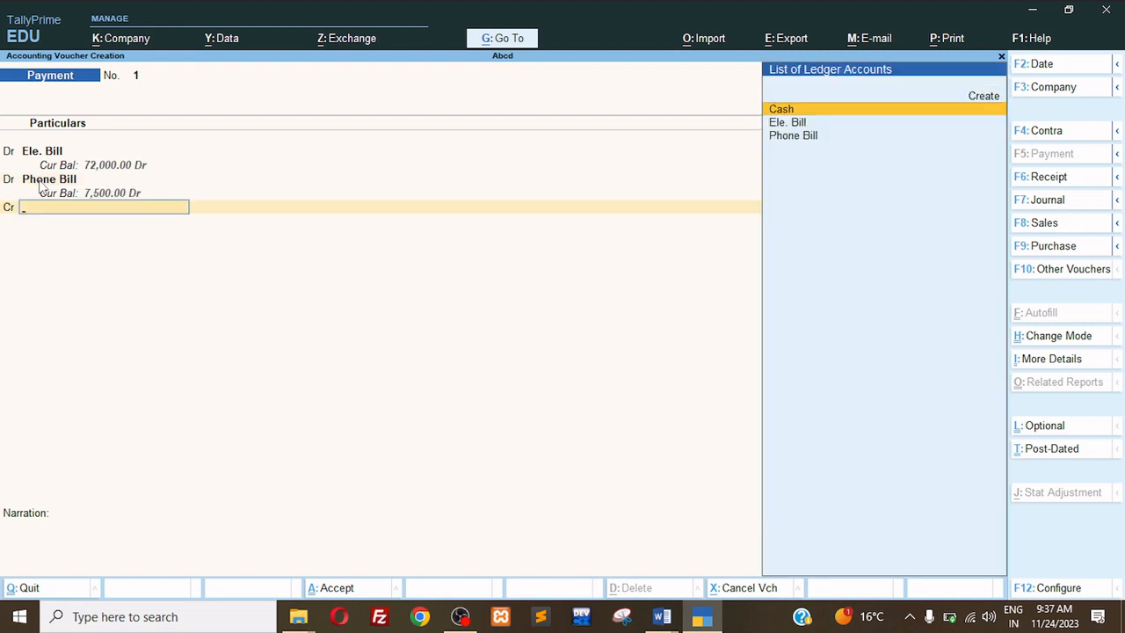
{"action": "key", "text": "Return"}
{"action": "key", "text": "Return"}
{"action": "key", "text": "Return"}
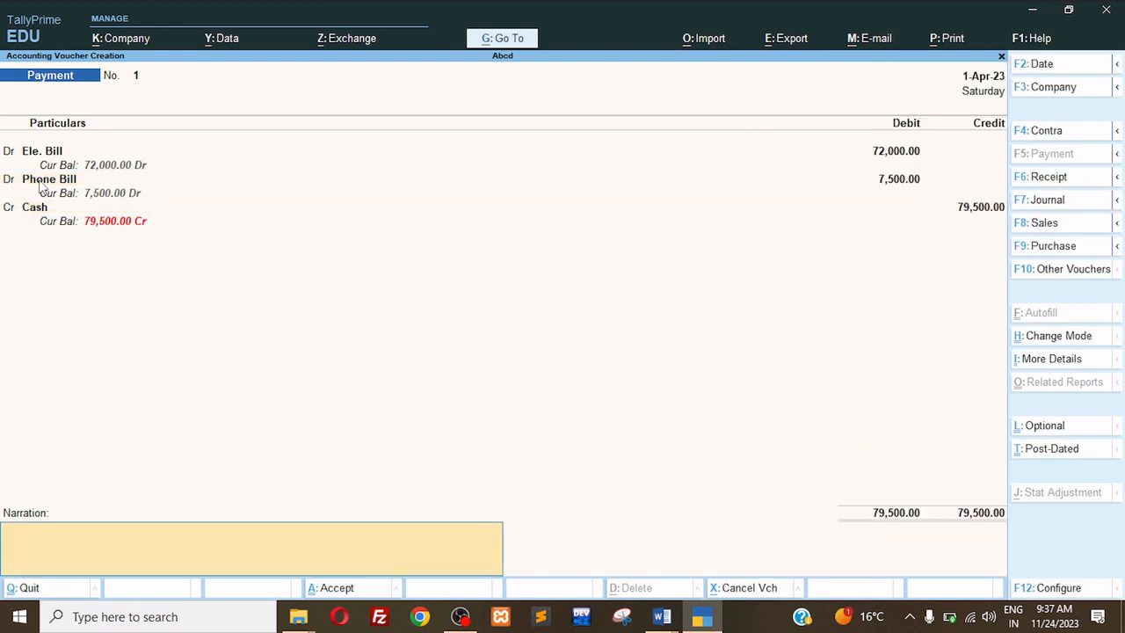
{"action": "key", "text": "Return"}
{"action": "key", "text": "Return"}
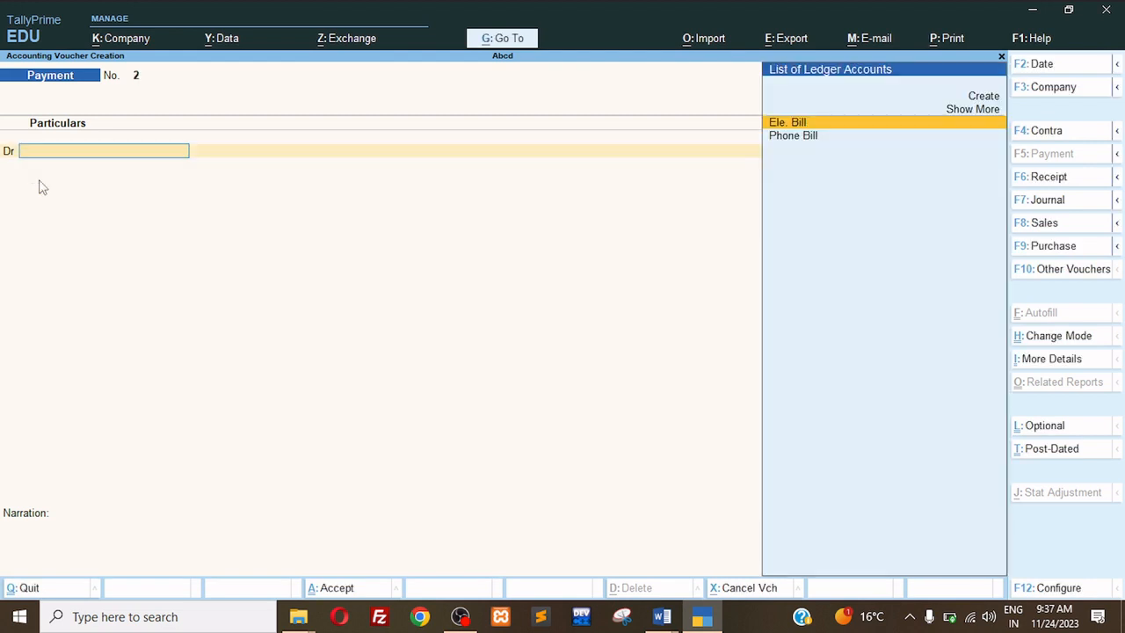
Leave voucher entry and open the Profit & Loss A/c report
{"action": "key", "text": "Escape"}
{"action": "key", "text": "Return"}
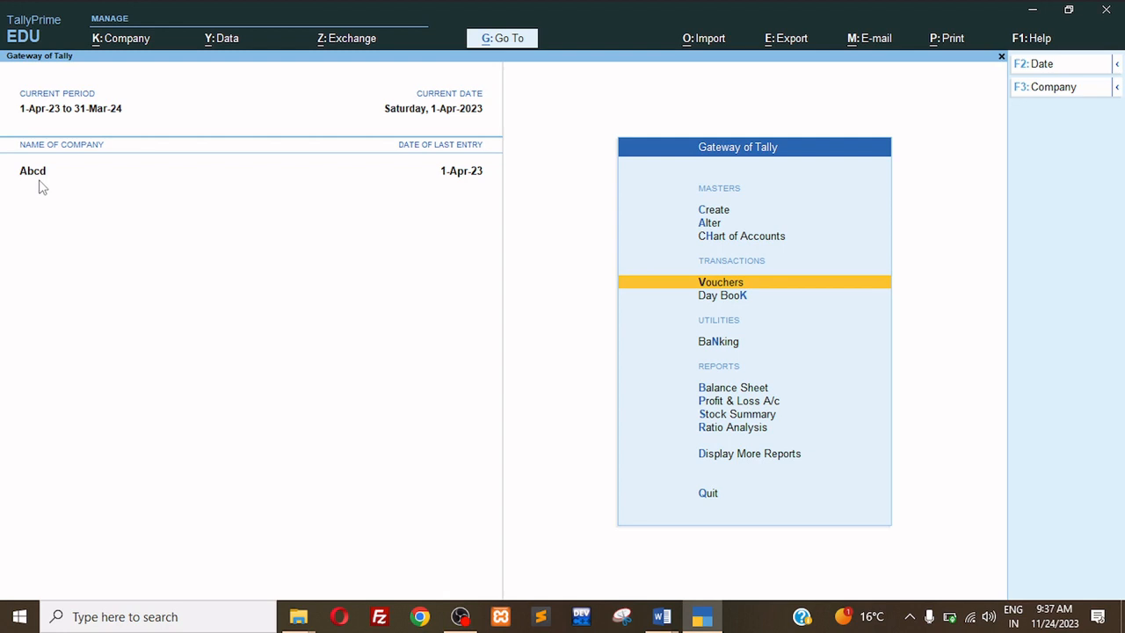
{"action": "key", "text": "Down"}
{"action": "key", "text": "Down"}
{"action": "key", "text": "Down"}
{"action": "key", "text": "Down"}
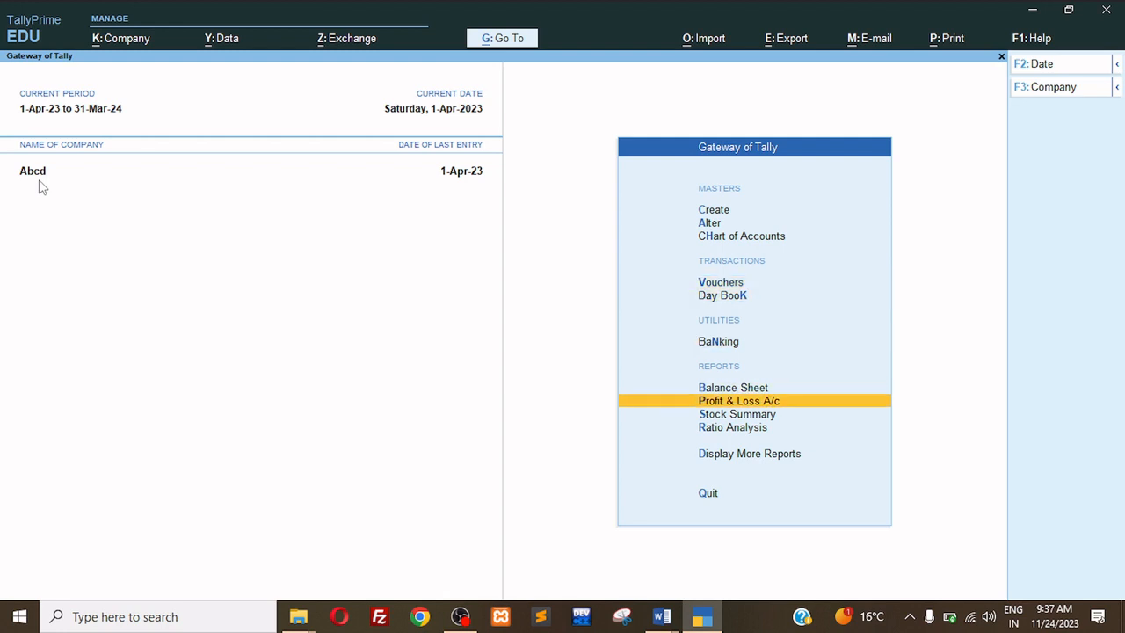
{"action": "key", "text": "Return"}
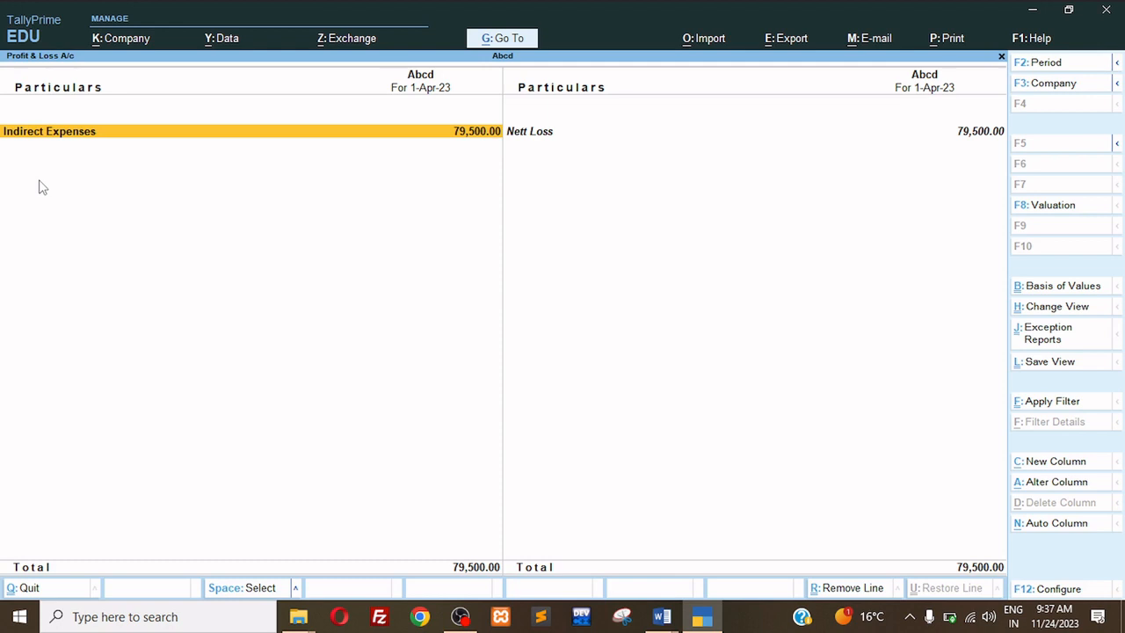
Add a Com. Budget column with variance for 1-Apr-23 to 31-Mar-24, using default stock valuation
{"action": "key", "text": "alt+c"}
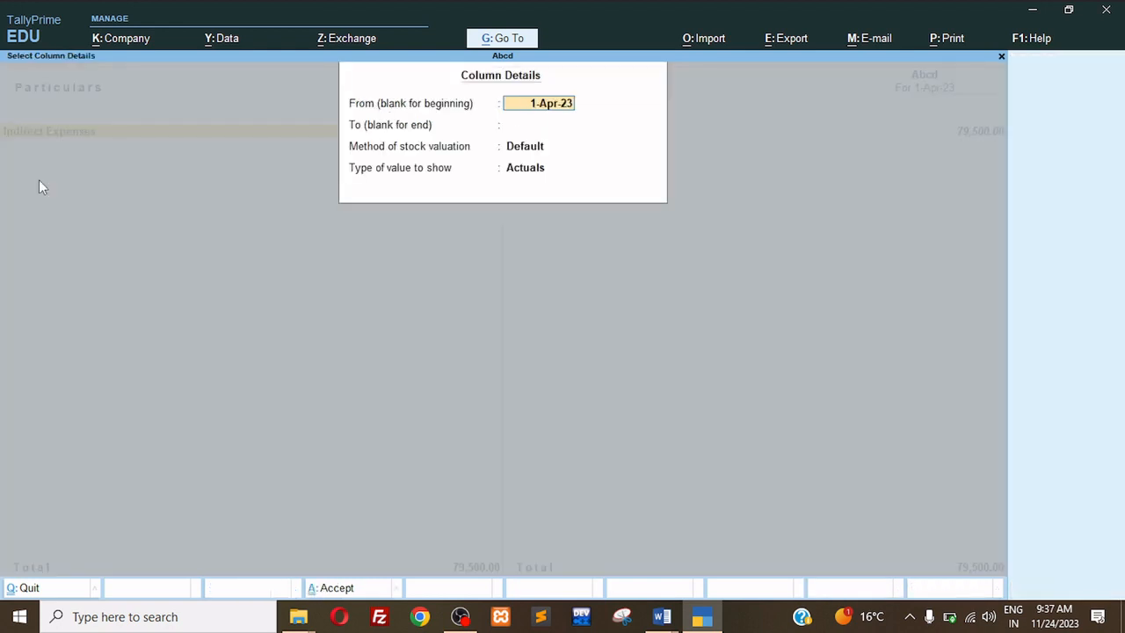
{"action": "key", "text": "Return"}
{"action": "type", "text": "31"}
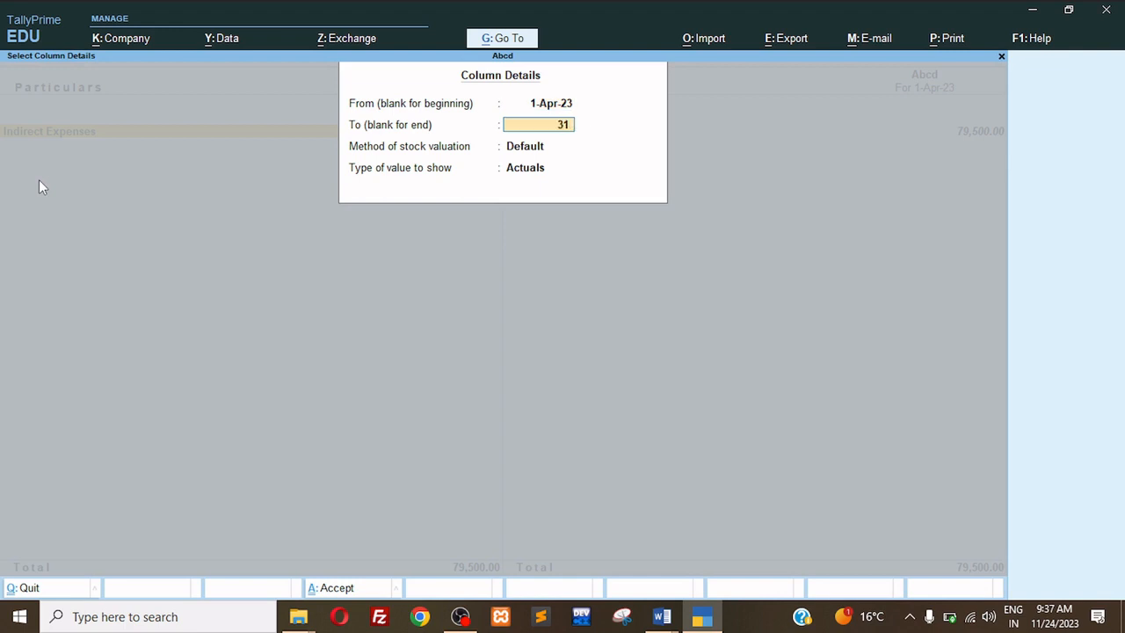
{"action": "type", "text": "-3"}
{"action": "key", "text": "Return"}
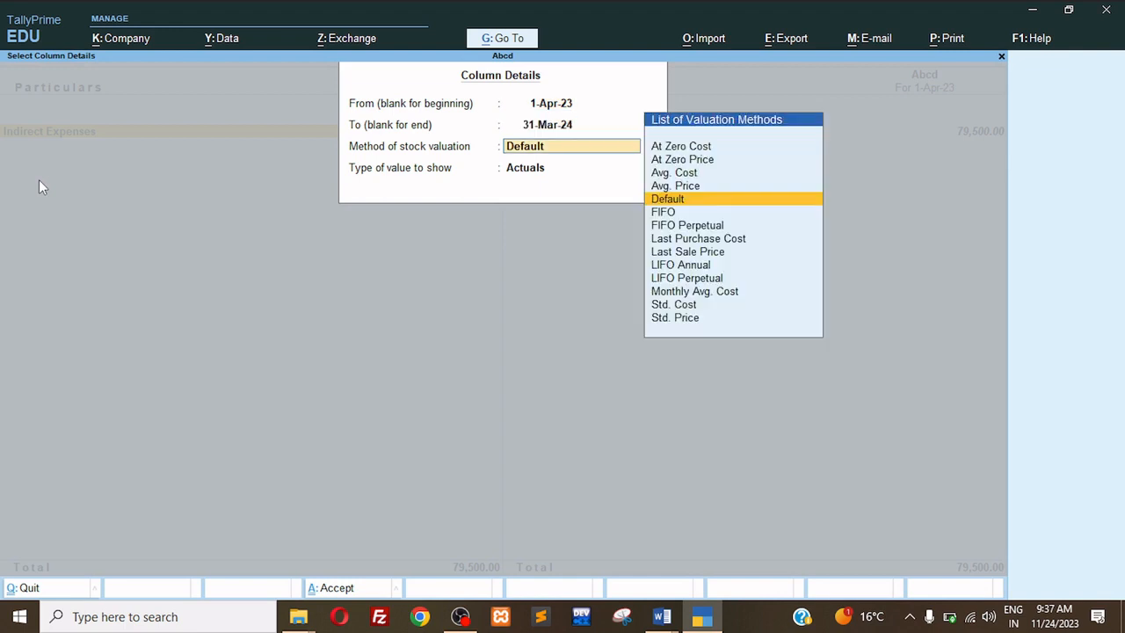
{"action": "key", "text": "Return"}
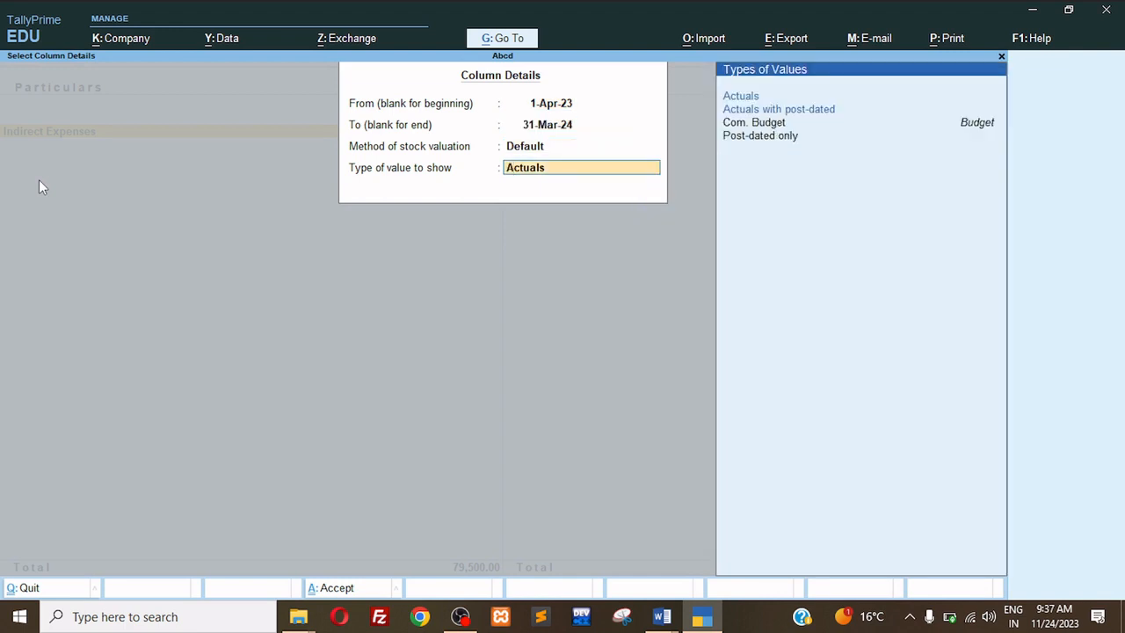
{"action": "key", "text": "Down"}
{"action": "key", "text": "Down"}
{"action": "key", "text": "Return"}
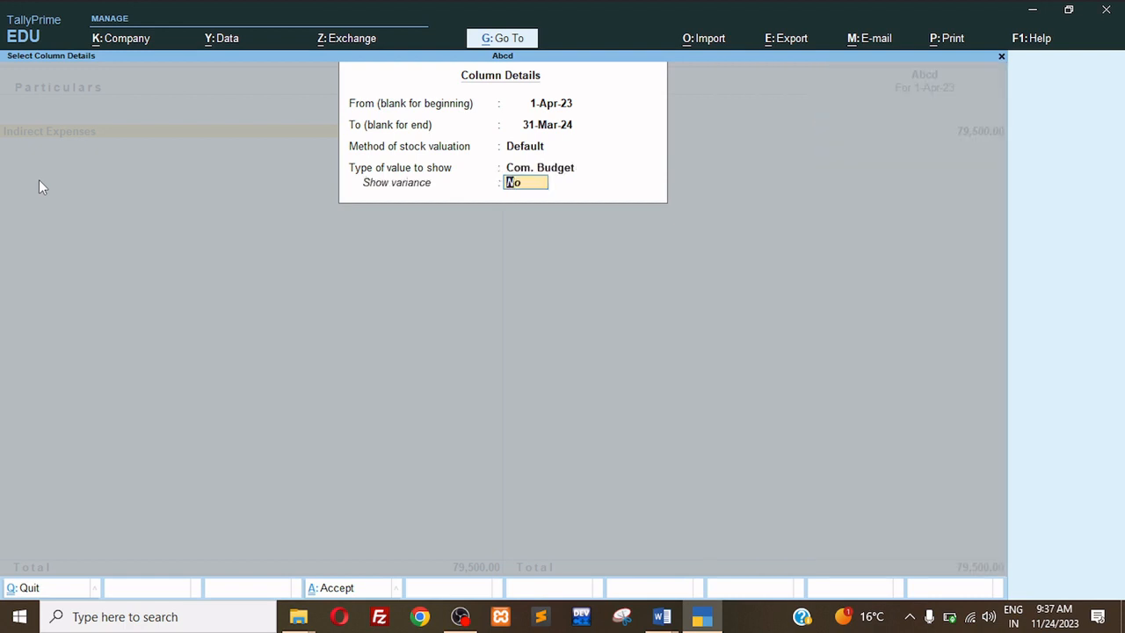
{"action": "type", "text": "y"}
{"action": "key", "text": "Return"}
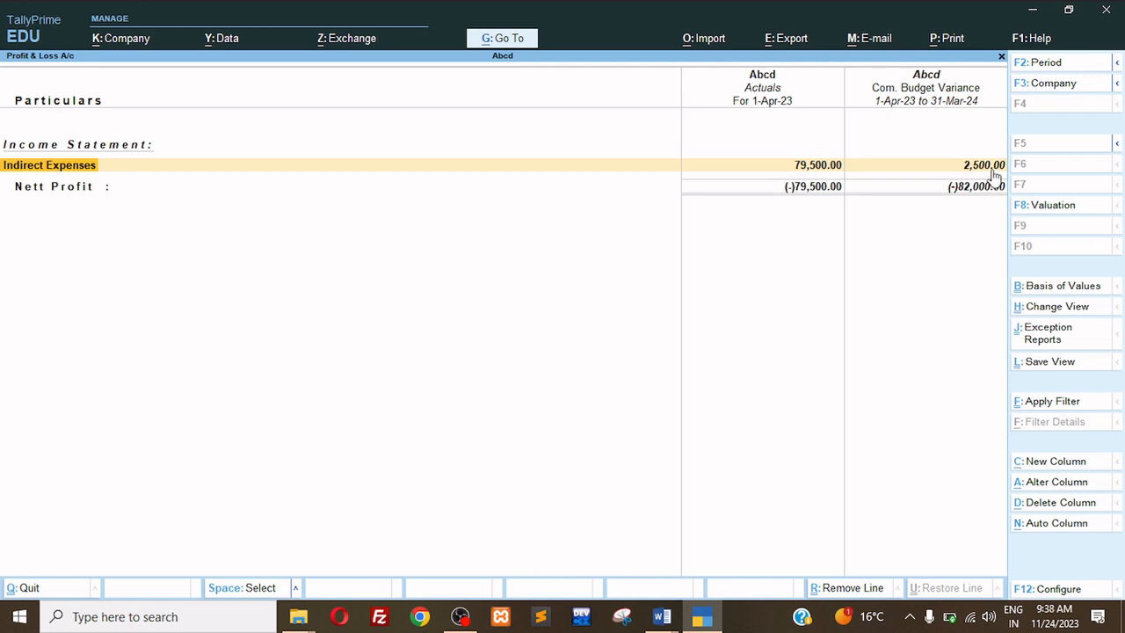
Add another Com. Budget column for 1-Apr-23 to 31-Mar-24 with default stock valuation and no variance
{"action": "key", "text": "alt+c"}
{"action": "key", "text": "Return"}
{"action": "type", "text": "31-3"}
{"action": "key", "text": "Return"}
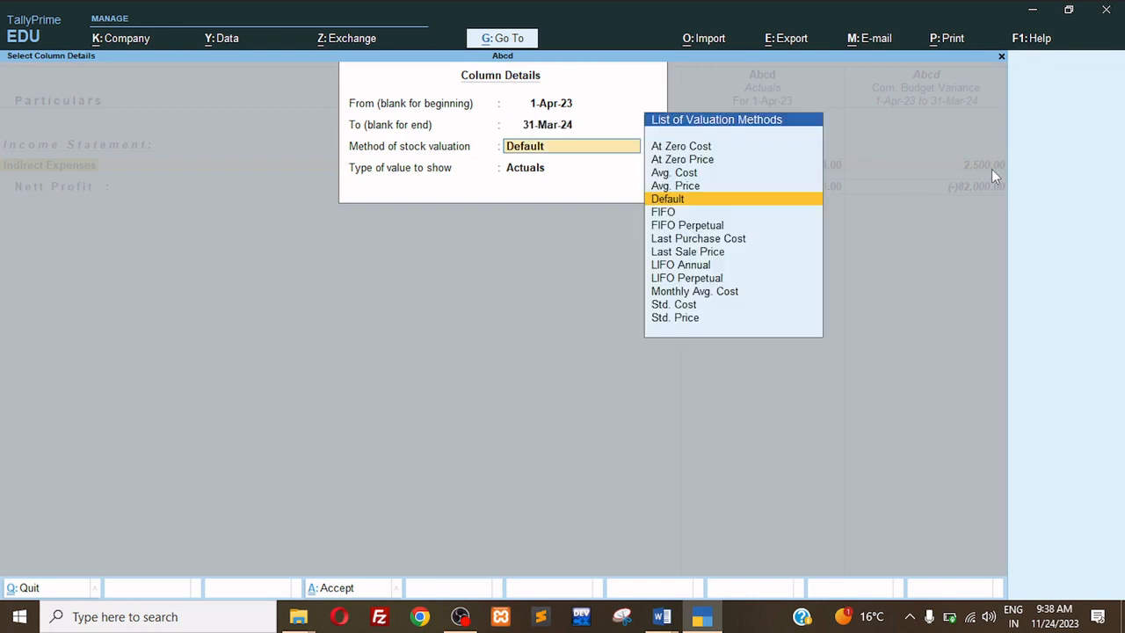
{"action": "key", "text": "Return"}
{"action": "key", "text": "Down"}
{"action": "key", "text": "Down"}
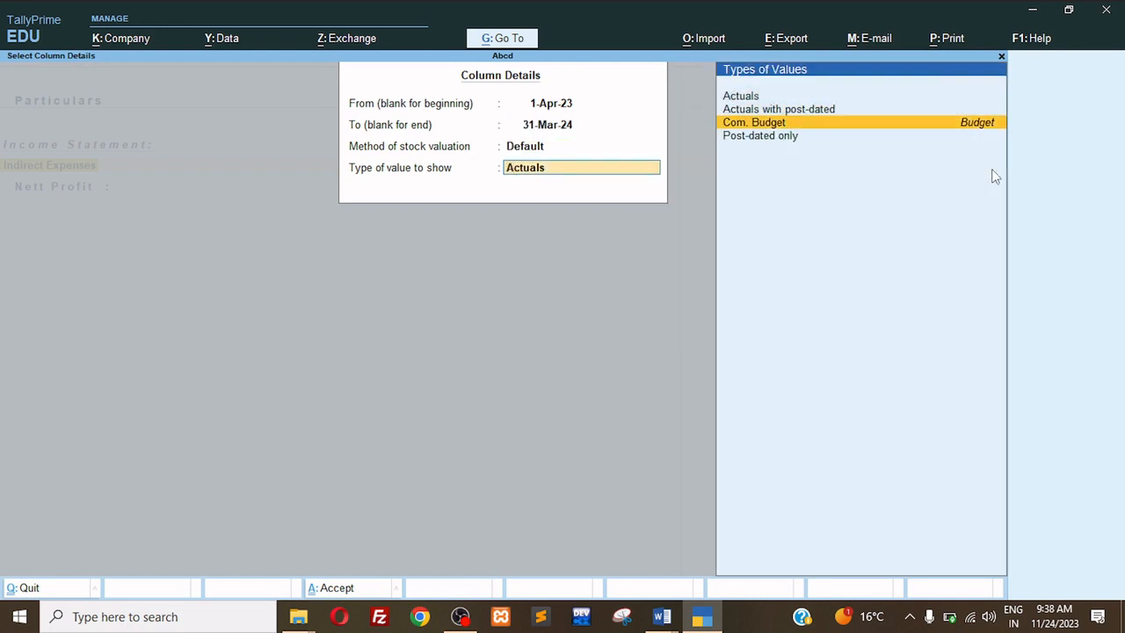
{"action": "key", "text": "Return"}
{"action": "key", "text": "Return"}
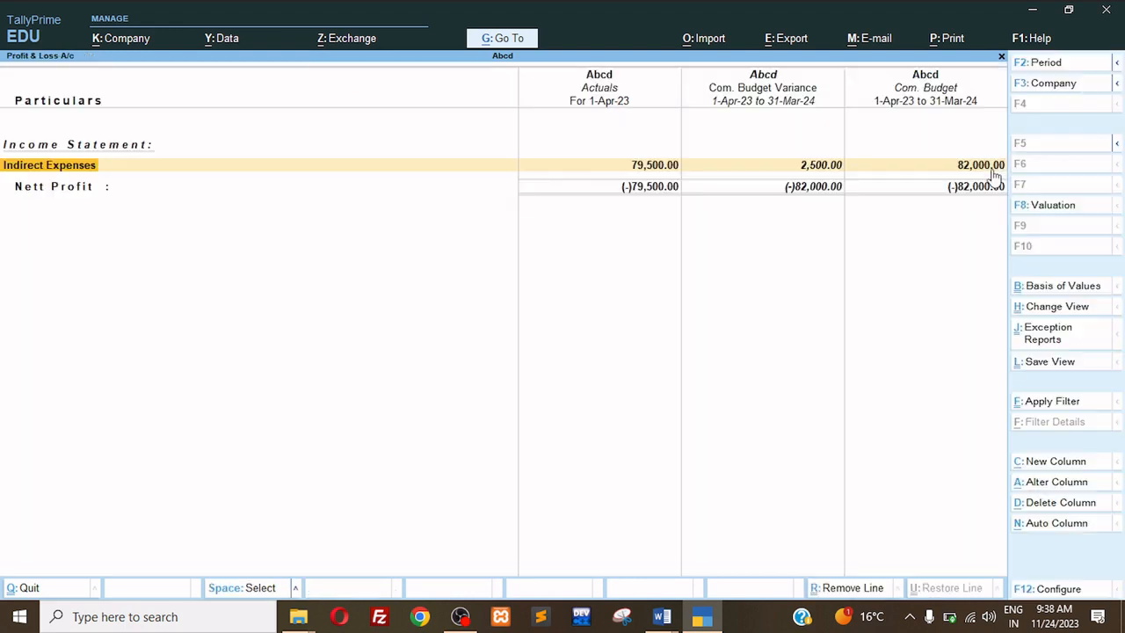